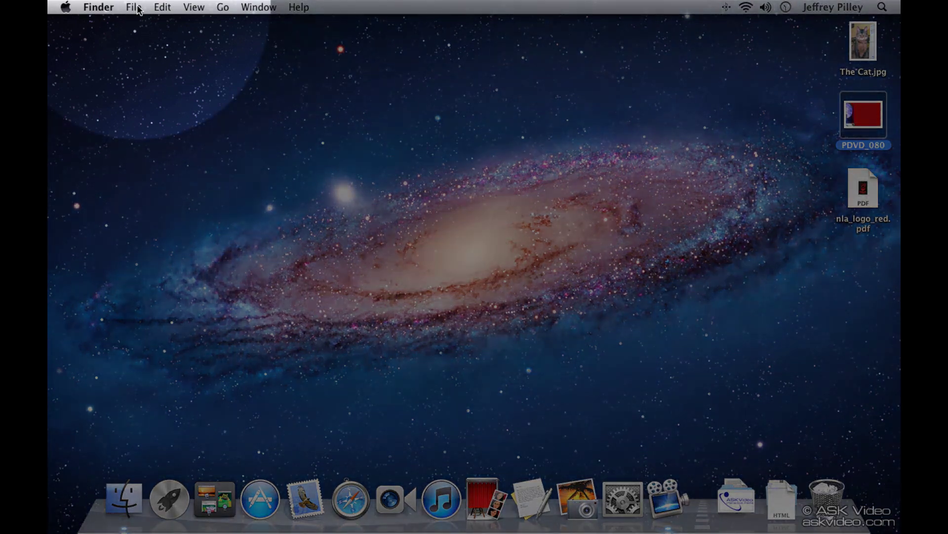
- Create two new desktop folders, 'untitled folder' and 'untitled folder 2', via File > New Folder
click(138, 8)
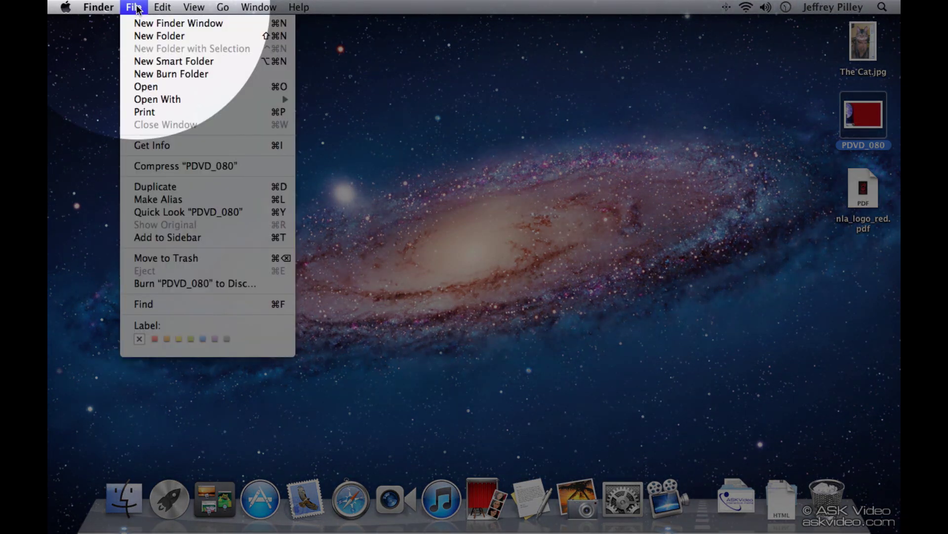
click(138, 35)
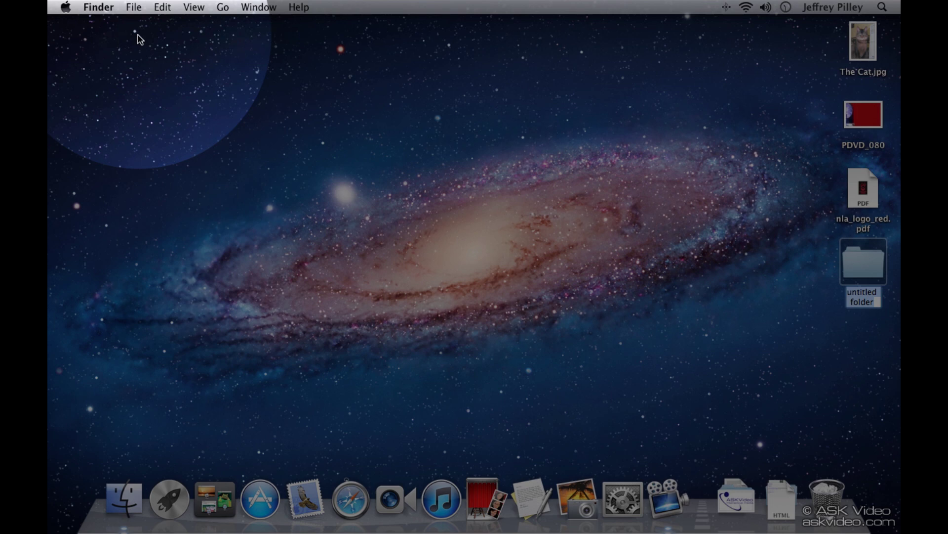
click(137, 8)
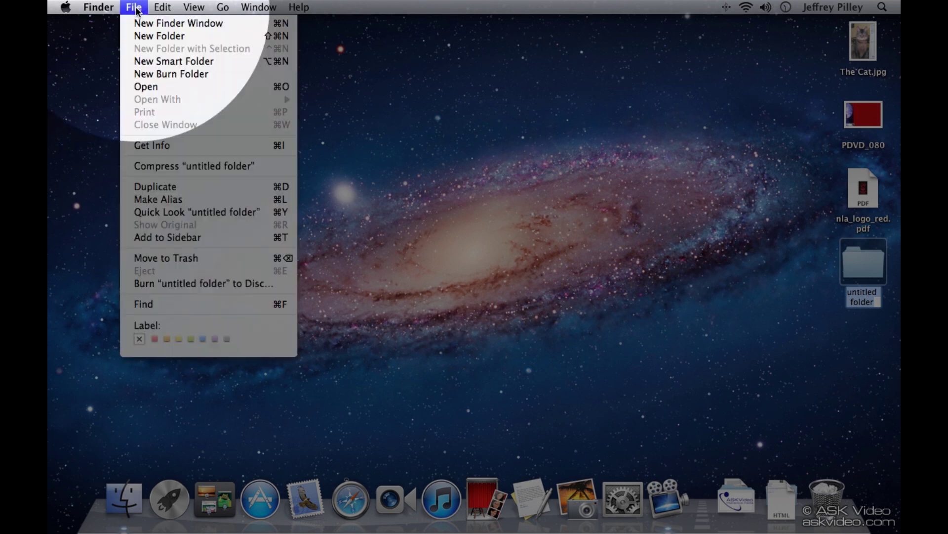
click(136, 36)
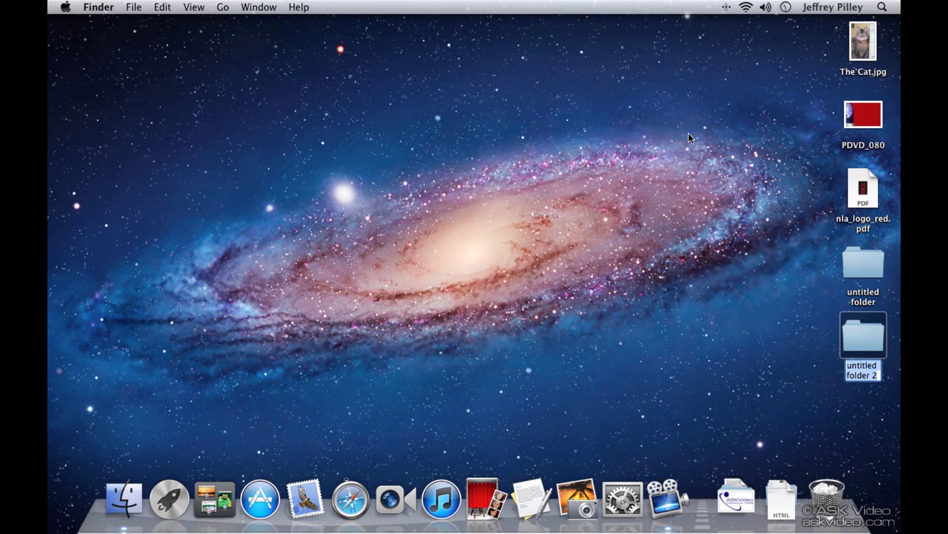
- Rename the untitled folders to 'Photos - New' and 'PDFs'
click(814, 269)
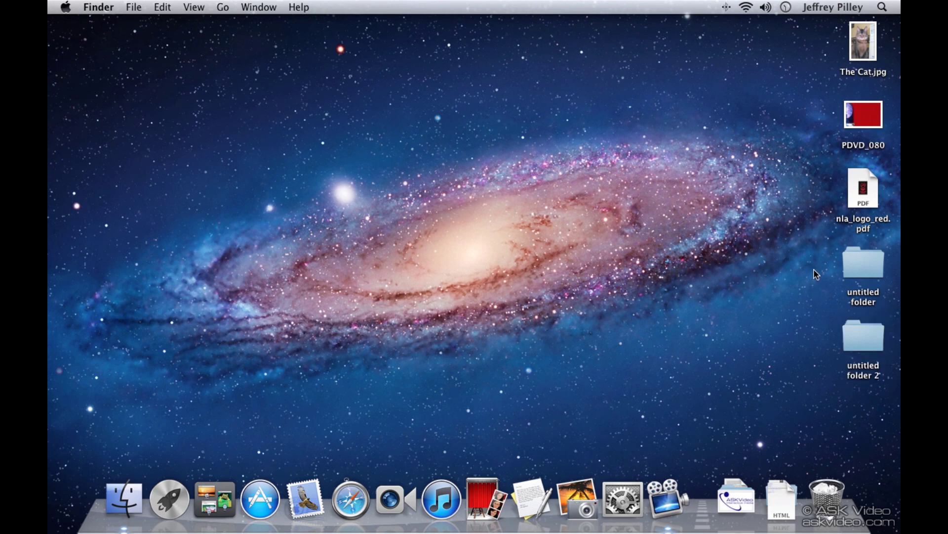
click(855, 293)
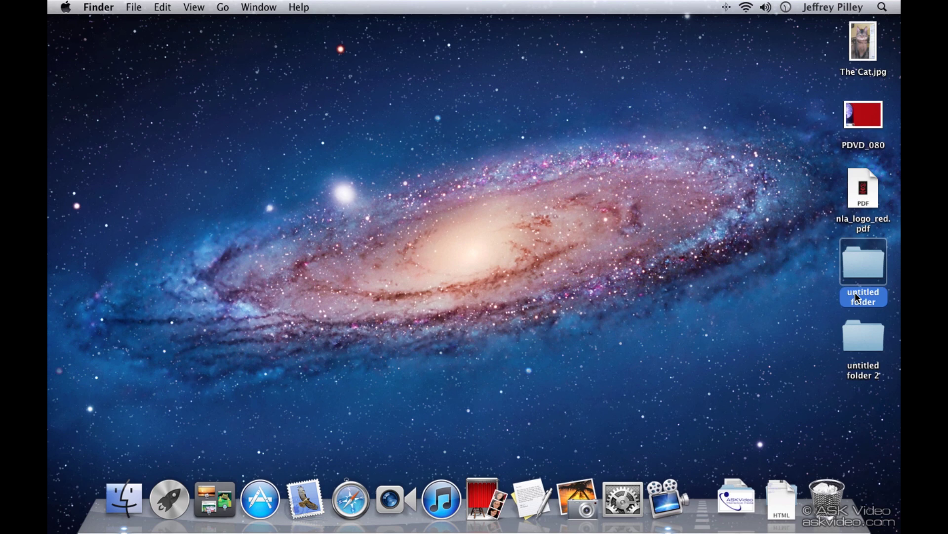
click(855, 292)
text(Photos - New)
key(Return)
click(855, 333)
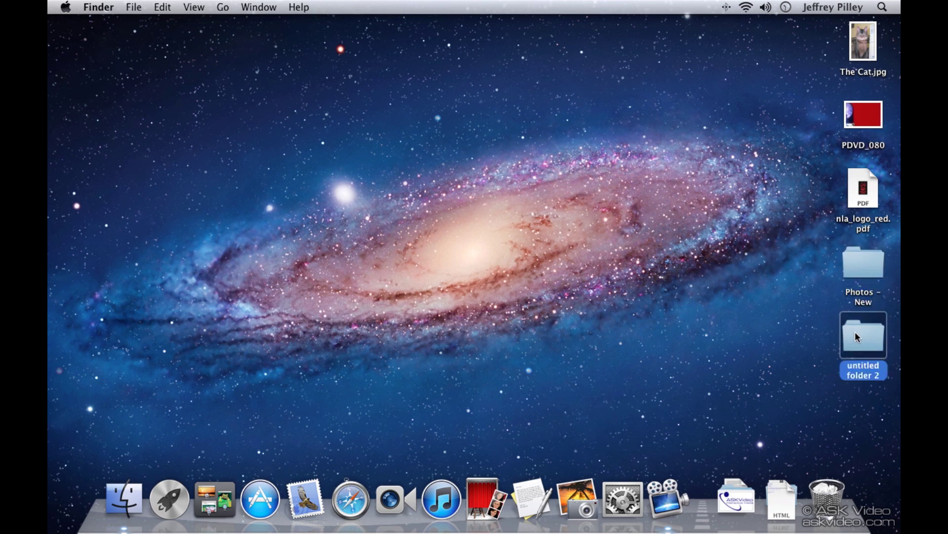
key(Return)
text(PDFs)
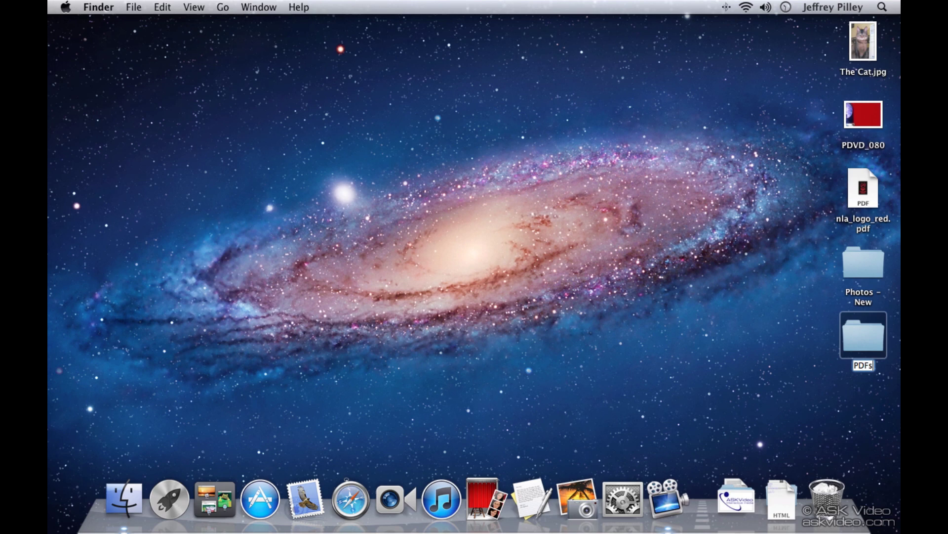
key(Return)
- Move PDVD_080 into 'Photos - New' and nla_logo_red.pdf into 'PDFs'
click(862, 124)
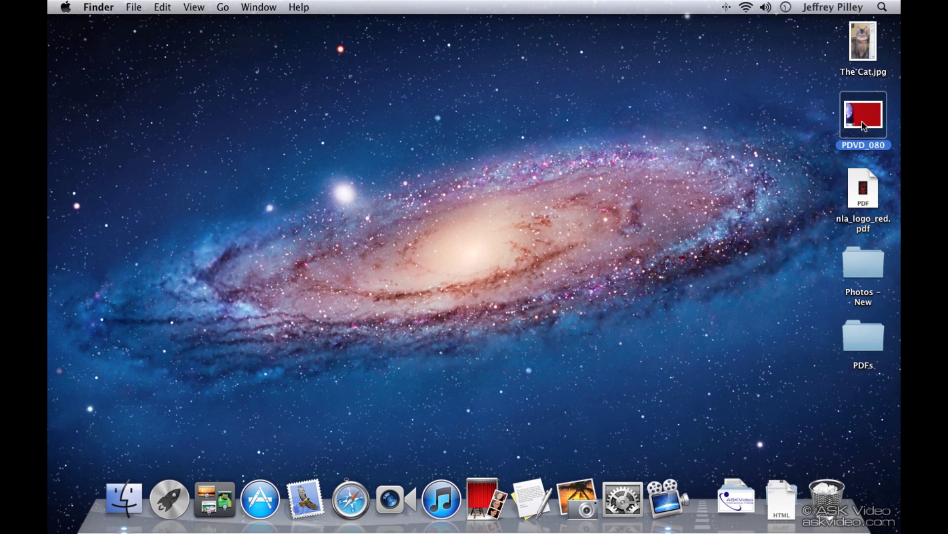
drag(849, 186, 863, 262)
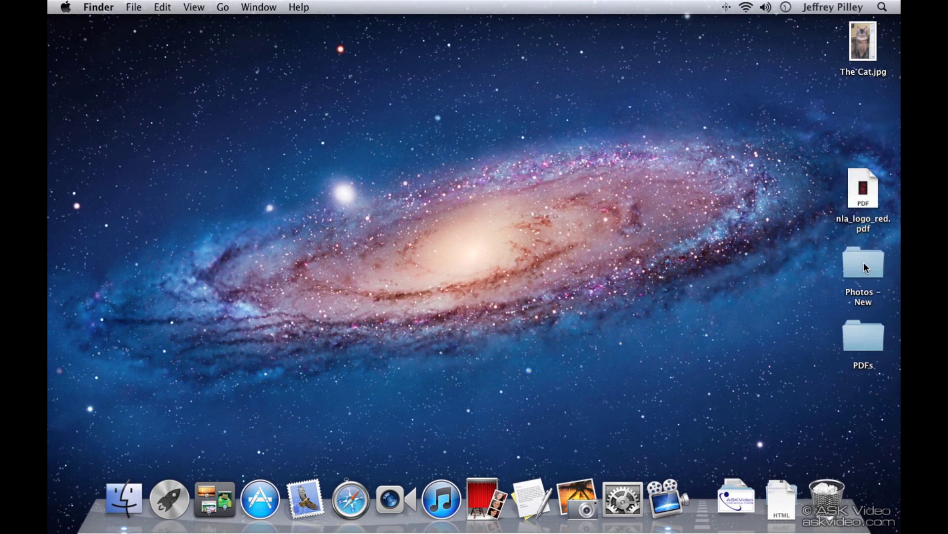
drag(847, 213, 858, 340)
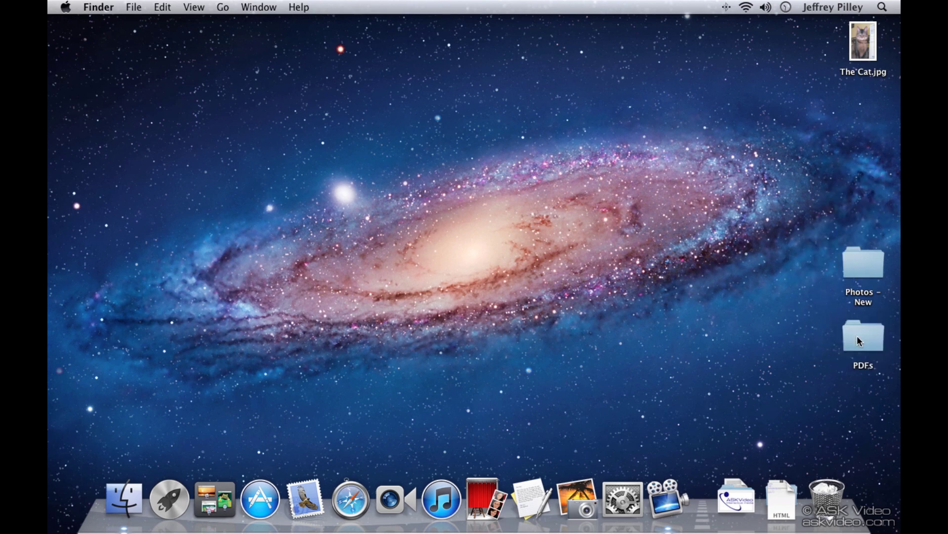
double_click(858, 46)
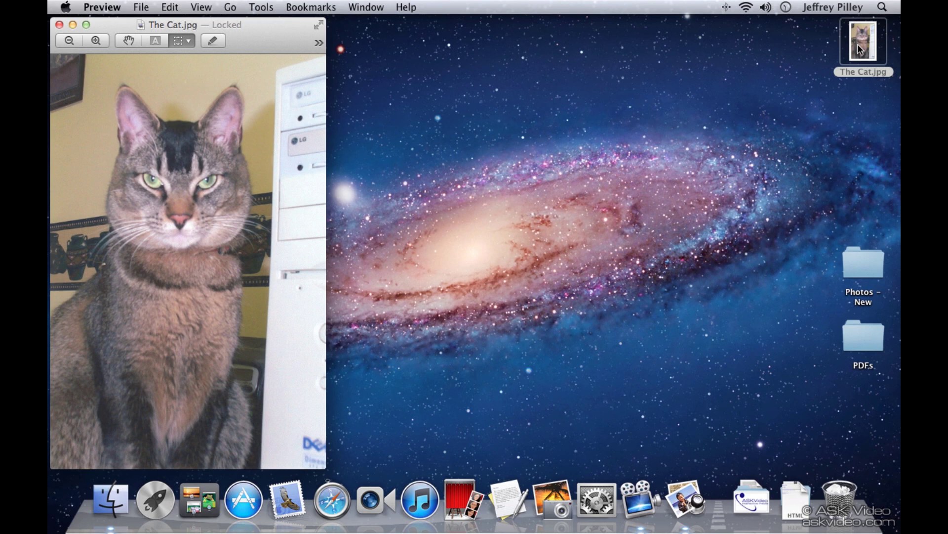
key(super+q)
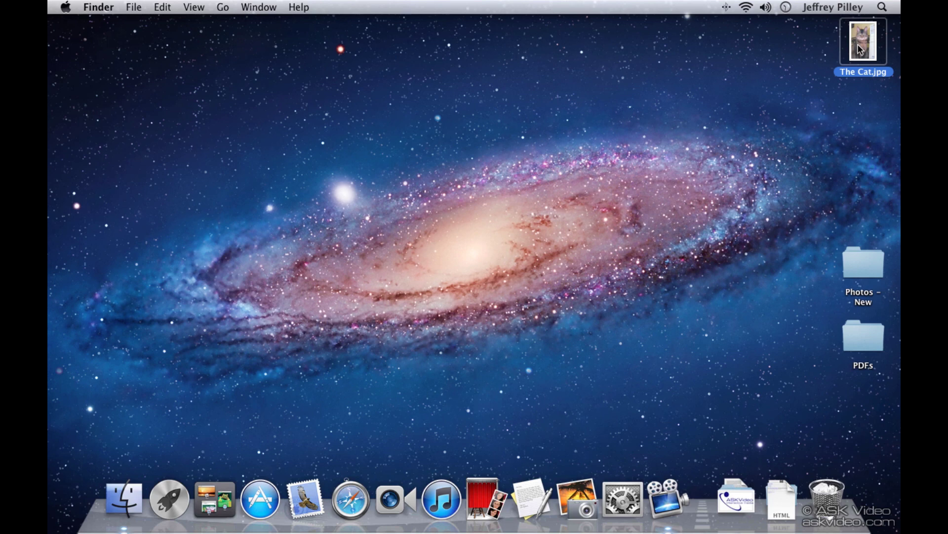
key(space)
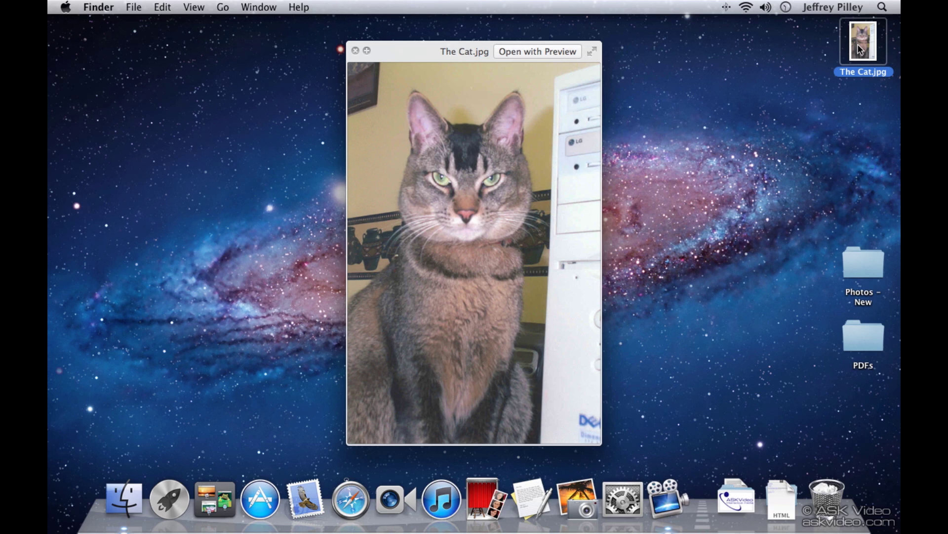
click(525, 51)
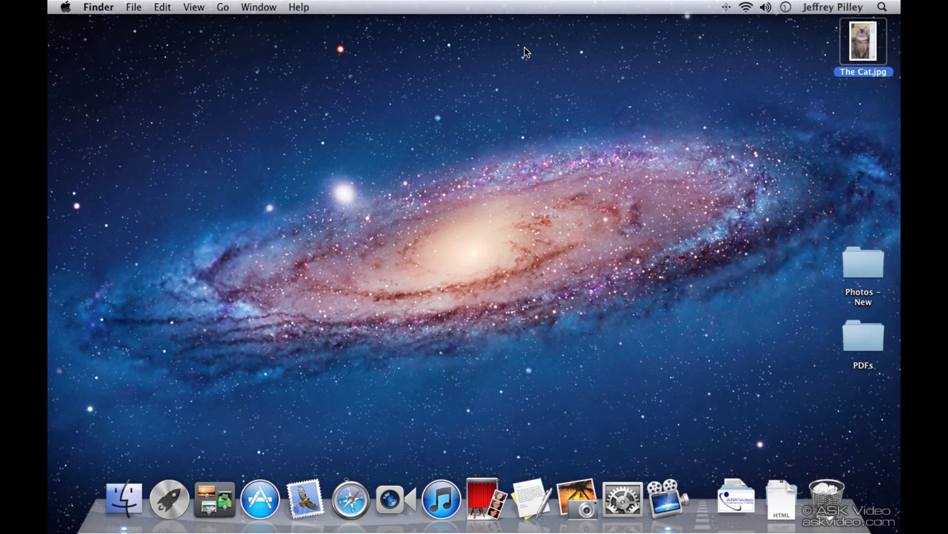
- Reopen The Cat.jpg in Preview, reposition its window, and widen it well past the photo
double_click(857, 49)
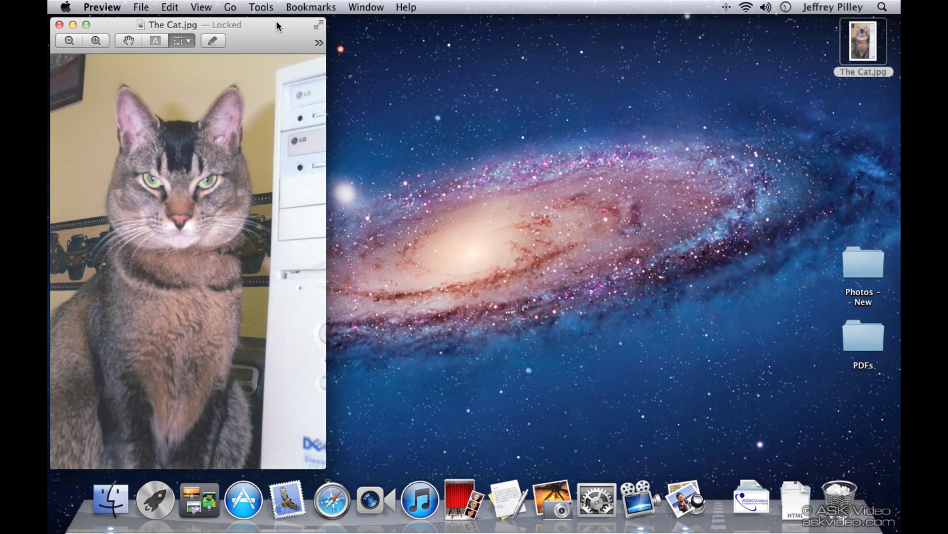
drag(277, 22, 537, 19)
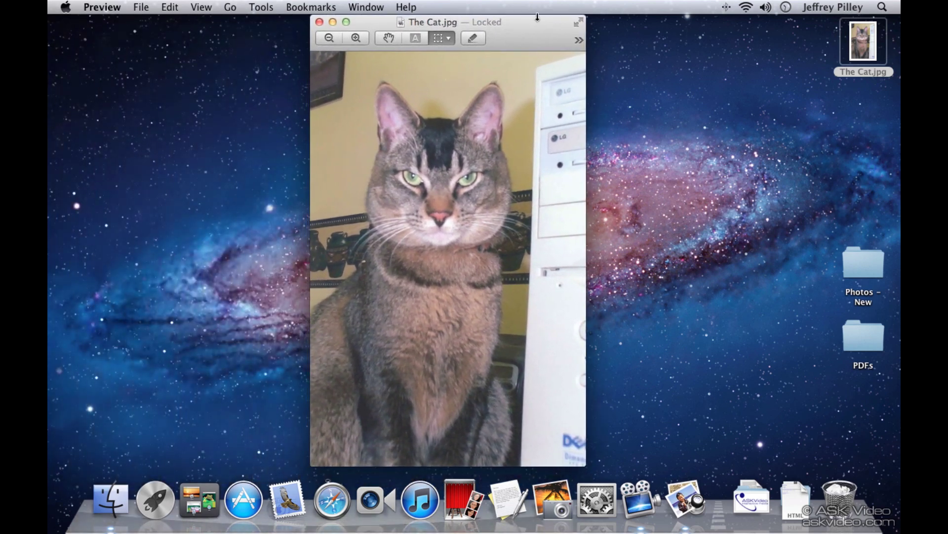
click(347, 23)
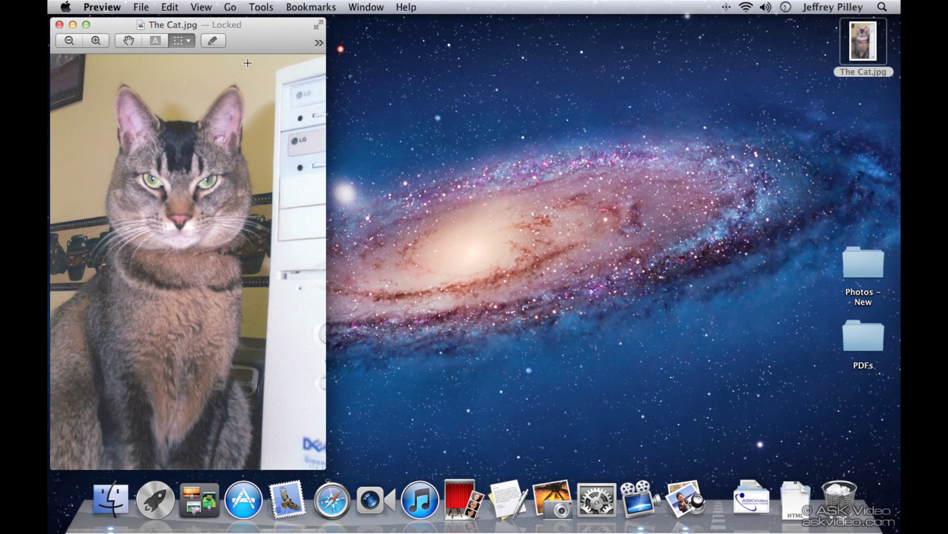
drag(336, 81, 642, 89)
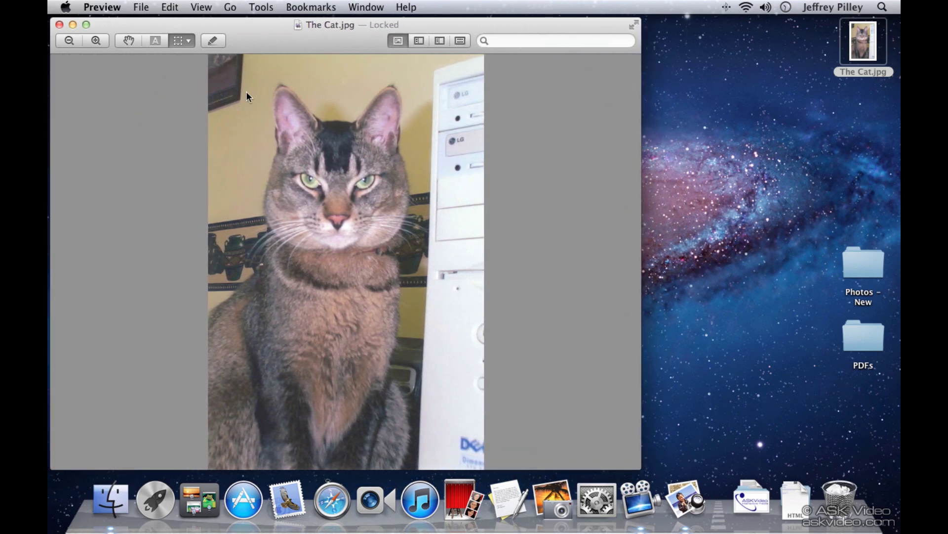
- Toggle The Cat.jpg window to its wider size, then minimize it to the Dock and restore it twice
click(84, 25)
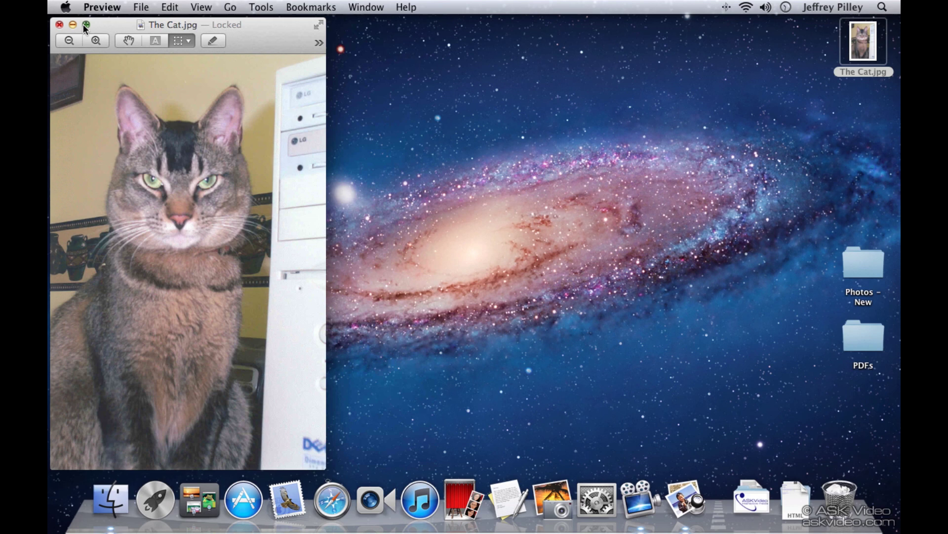
click(84, 24)
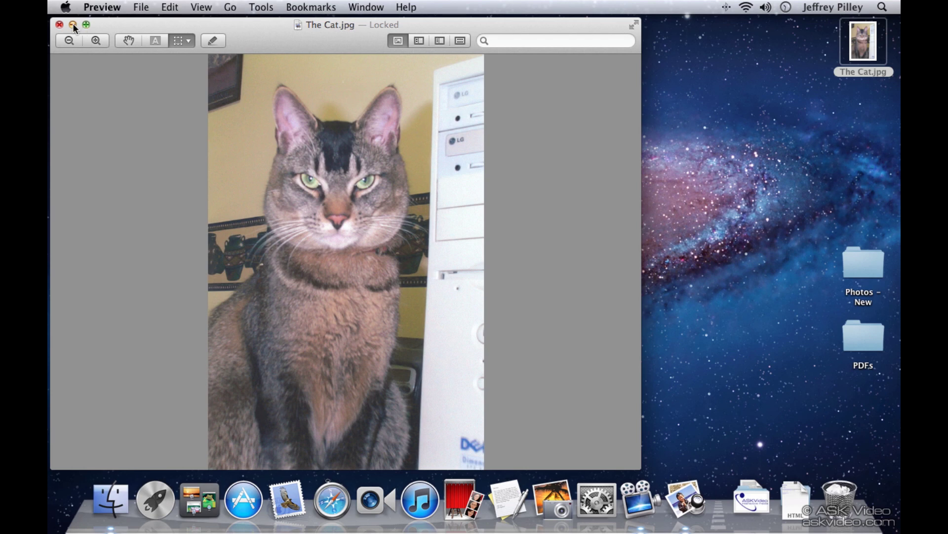
click(72, 25)
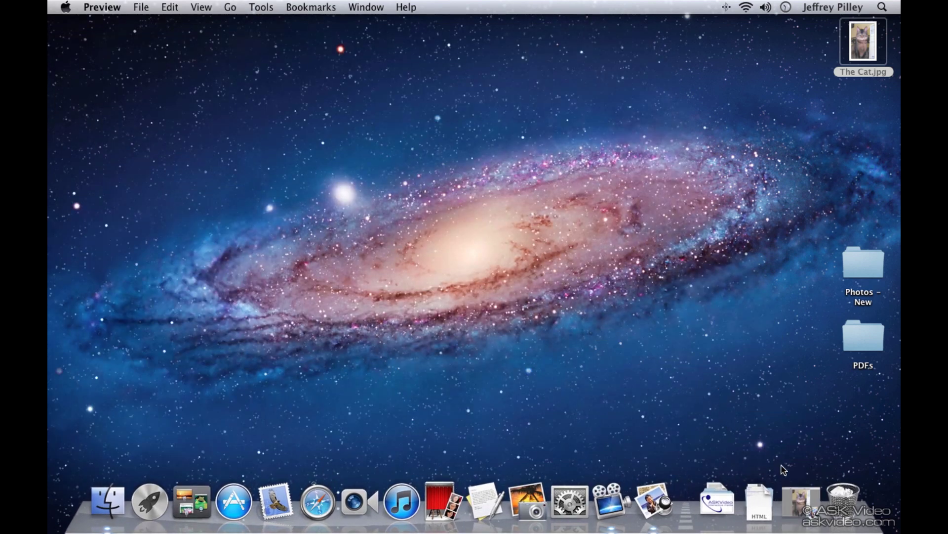
click(788, 491)
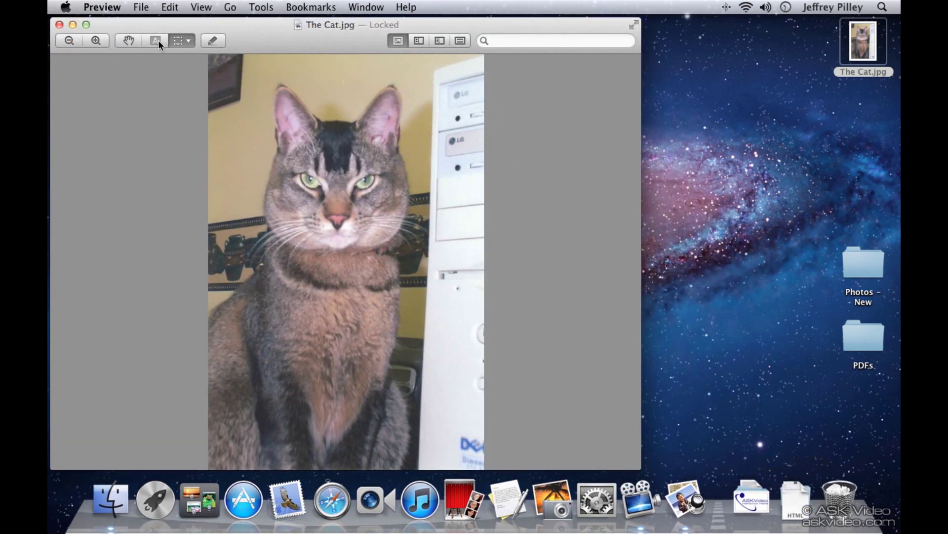
click(72, 26)
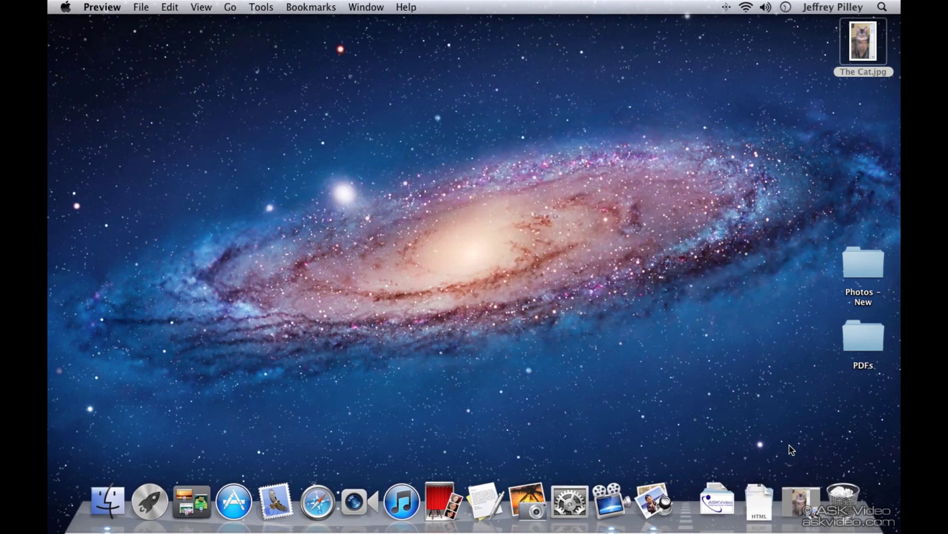
click(802, 499)
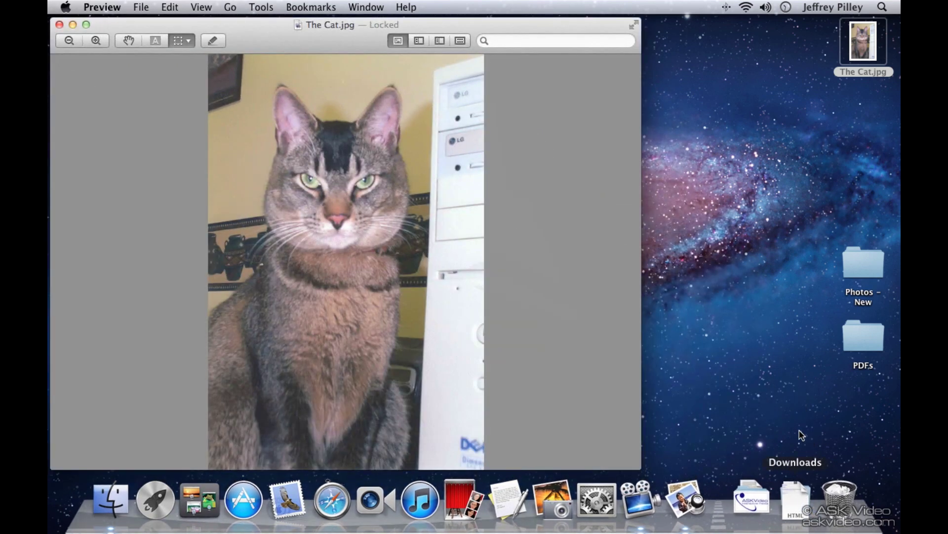
- Close The Cat.jpg window and choose Preview > Quit Preview
click(59, 24)
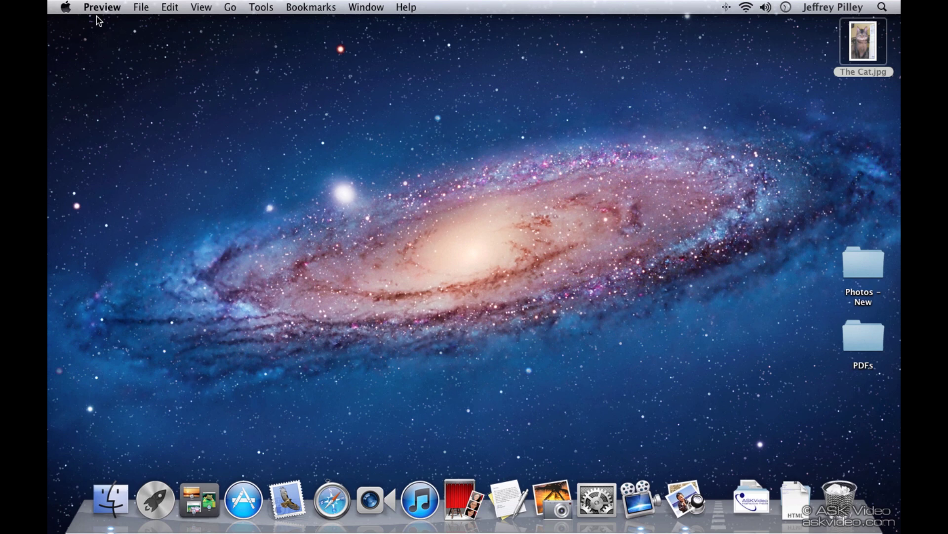
click(100, 7)
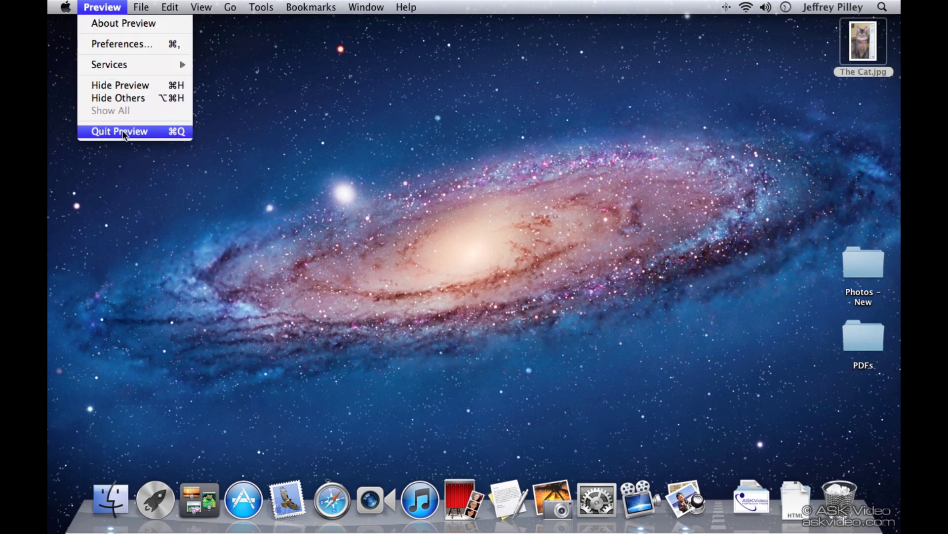
click(175, 134)
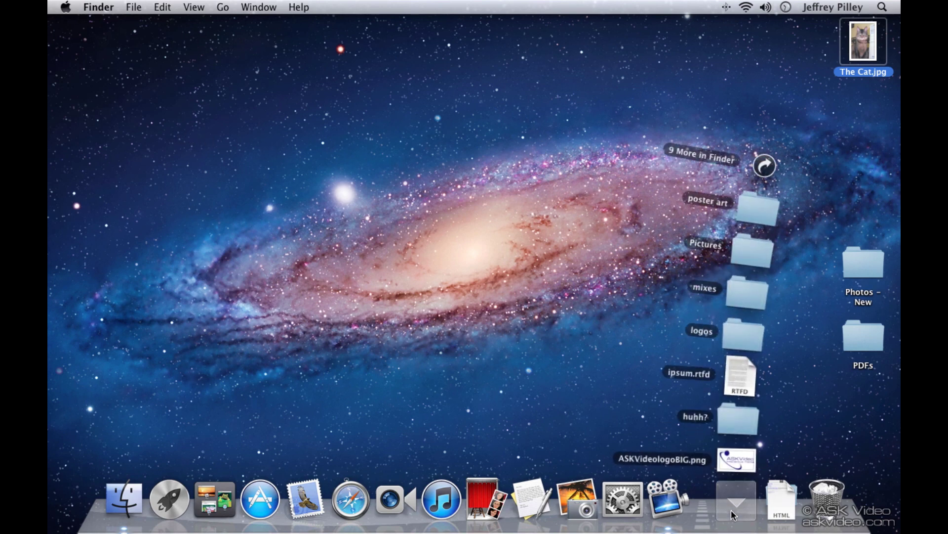
- Close the Documents and Downloads stacks, add The Cat.jpg to the Dock, and drag TextEdit out
click(731, 509)
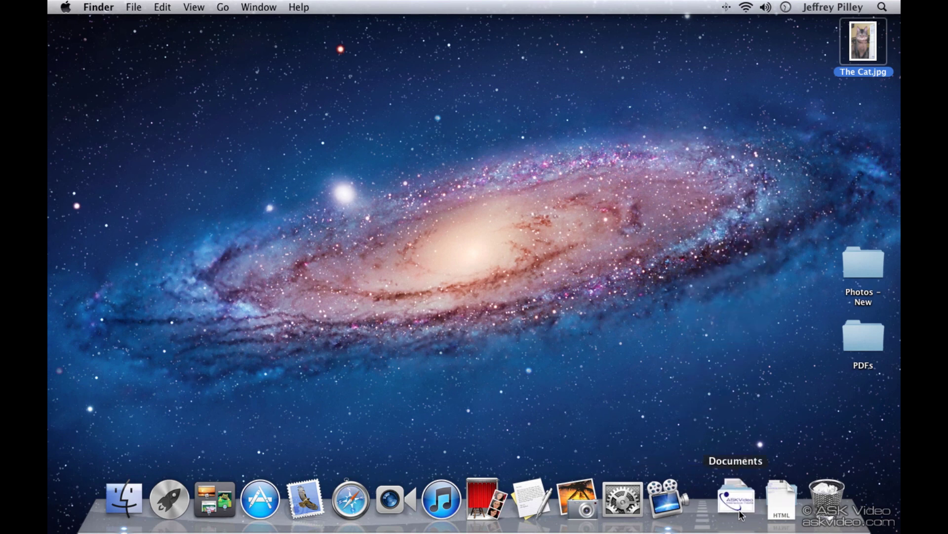
click(773, 512)
click(773, 512)
drag(872, 48, 457, 503)
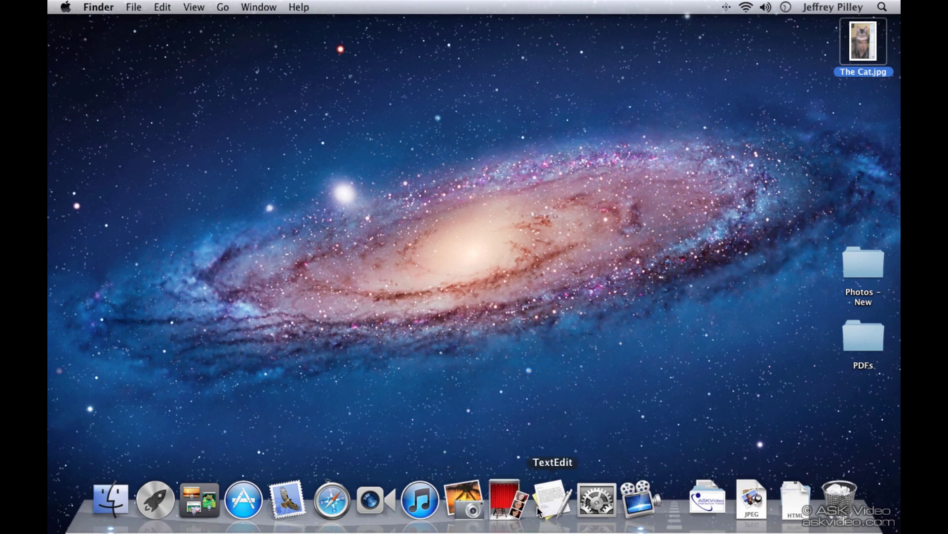
drag(539, 511, 525, 434)
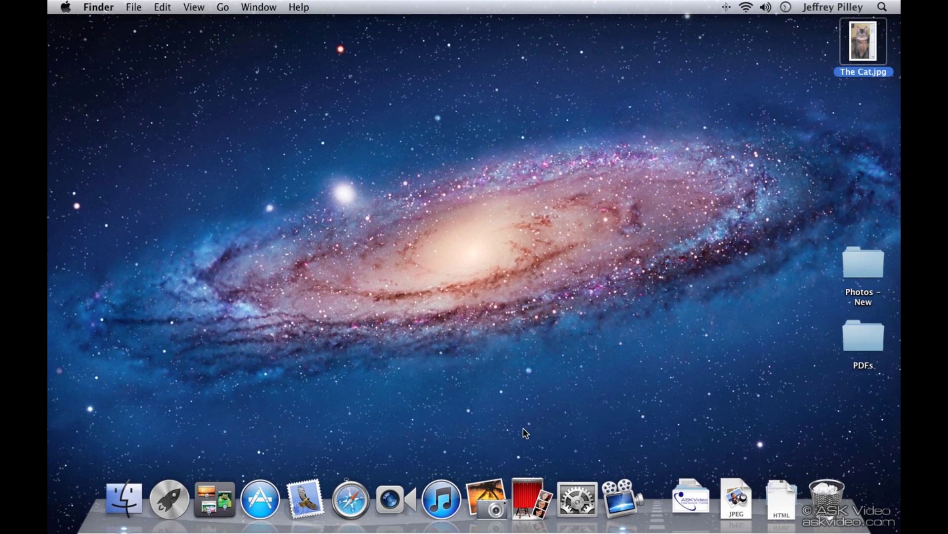
- Drag TextEdit from Launchpad back into the Dock, then dismiss Launchpad with Escape
click(168, 502)
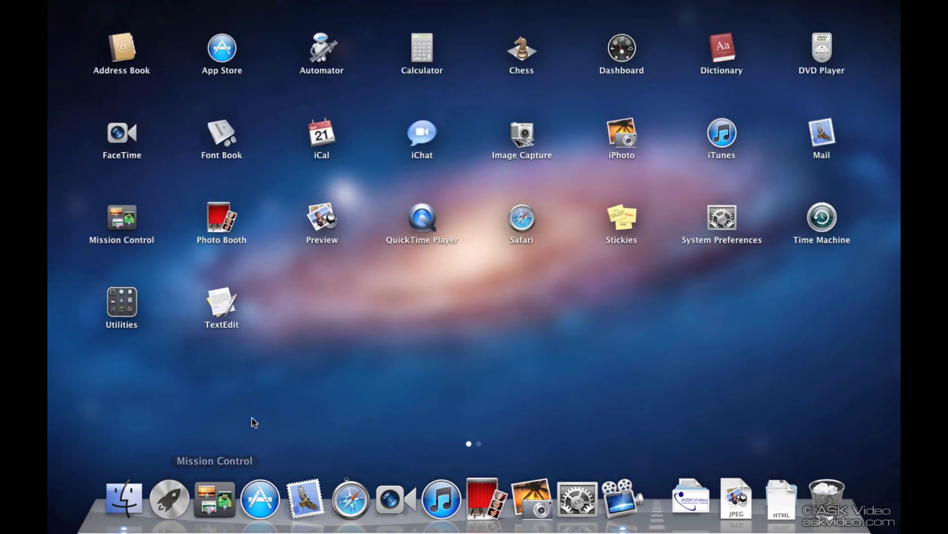
drag(227, 308, 531, 518)
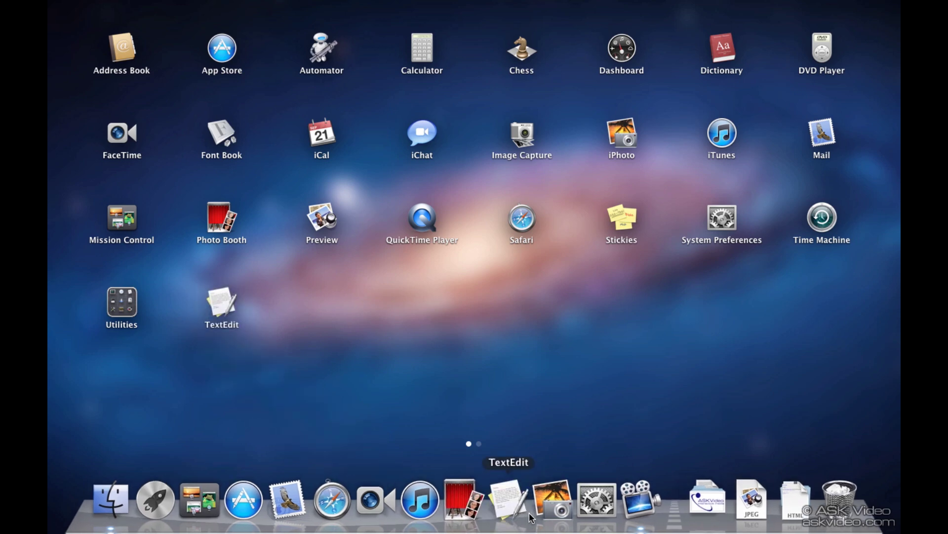
key(Escape)
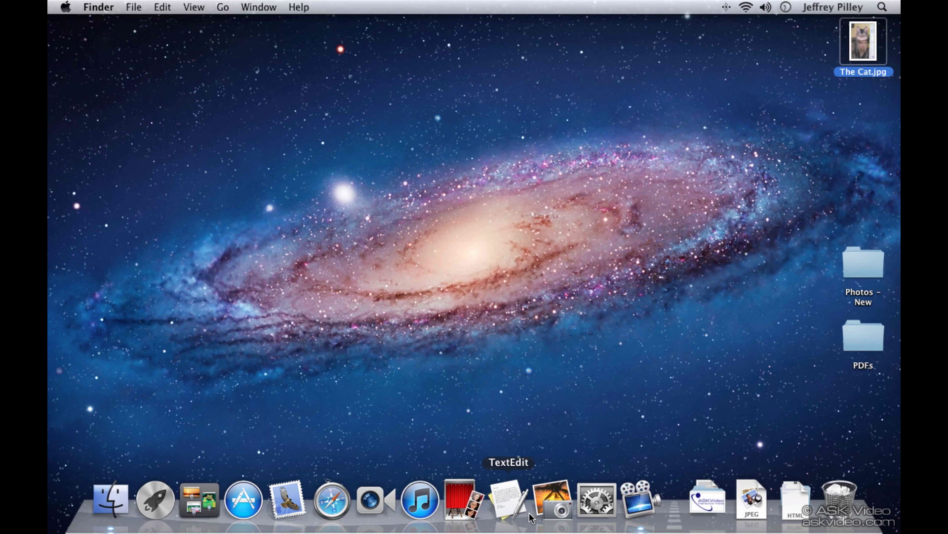